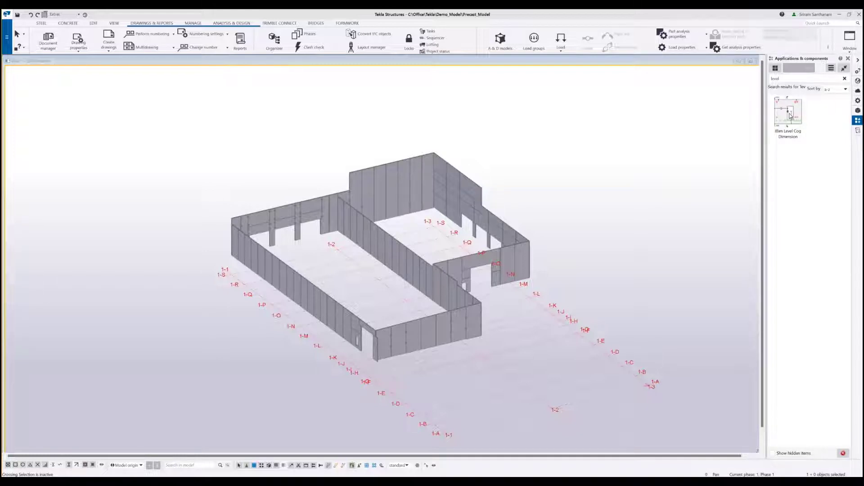
Open cast unit drawing PC156 from the document list, review the following drawings PC5, PC38 and PC71, and close the last one.
click(47, 41)
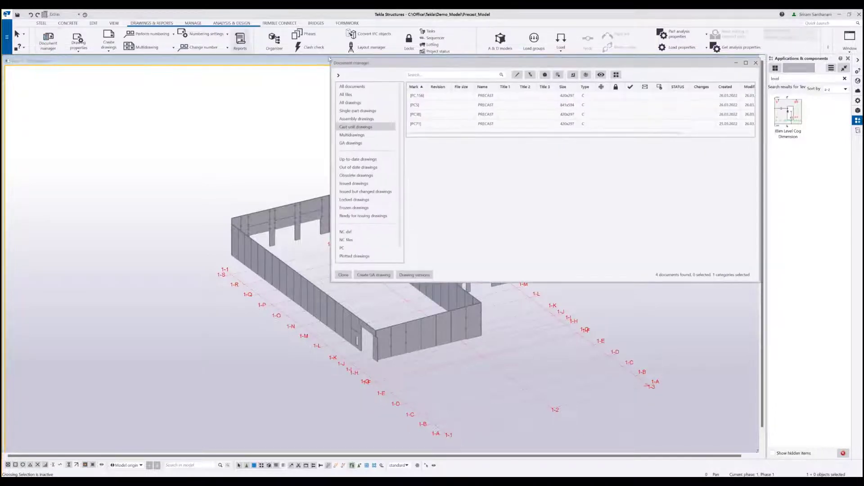
double_click(485, 96)
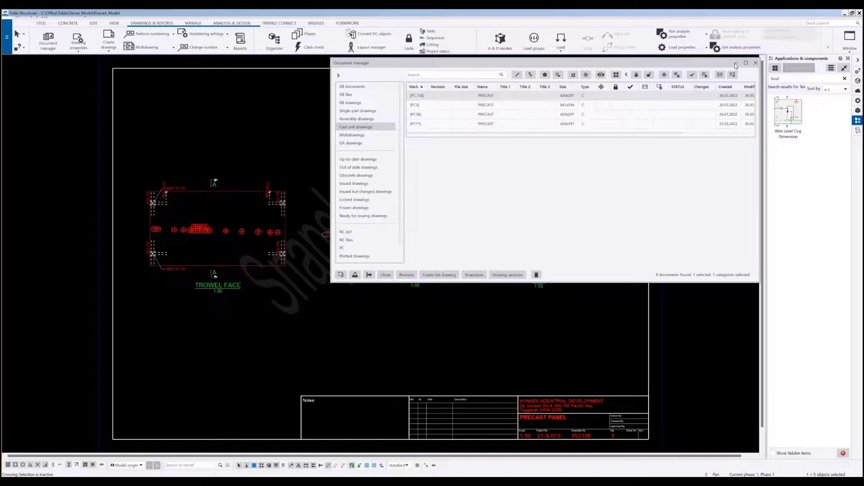
click(735, 64)
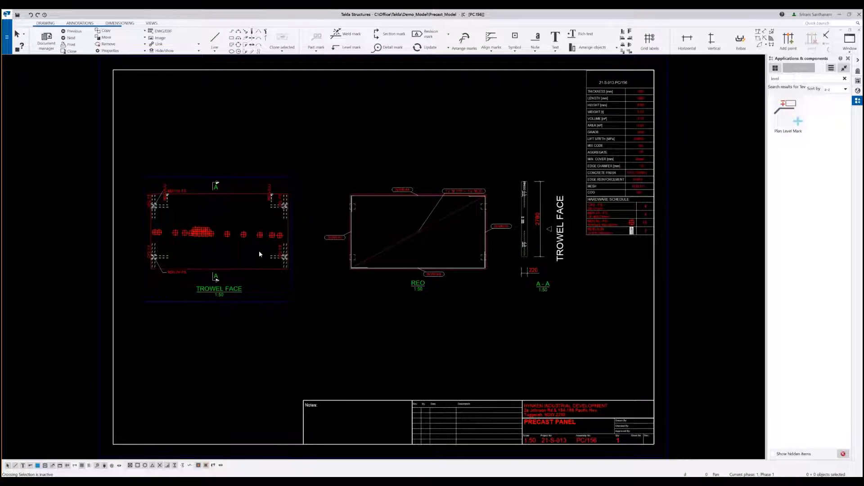
click(70, 39)
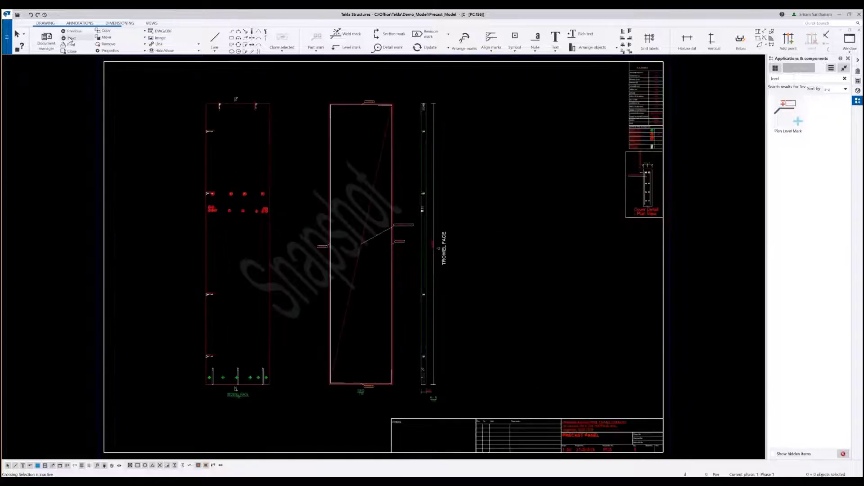
click(69, 39)
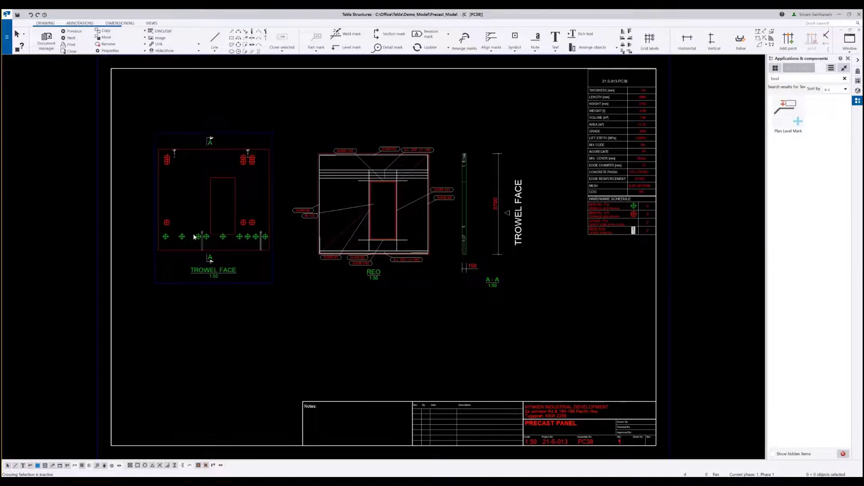
click(77, 39)
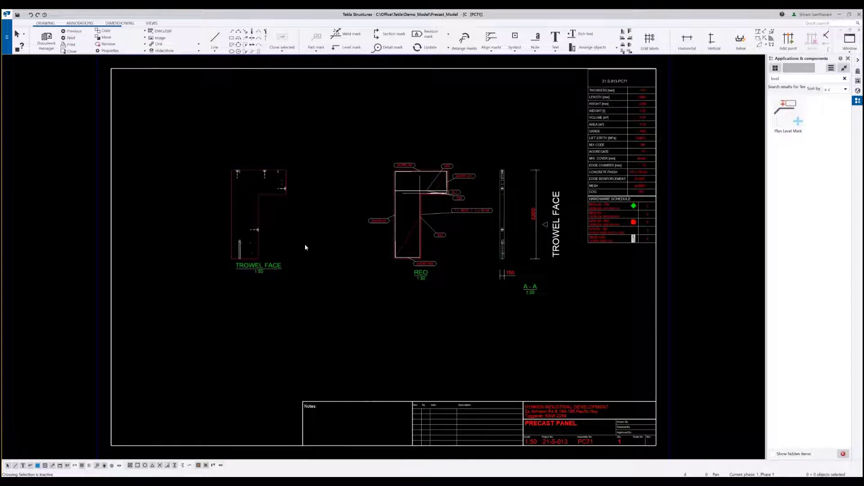
click(72, 52)
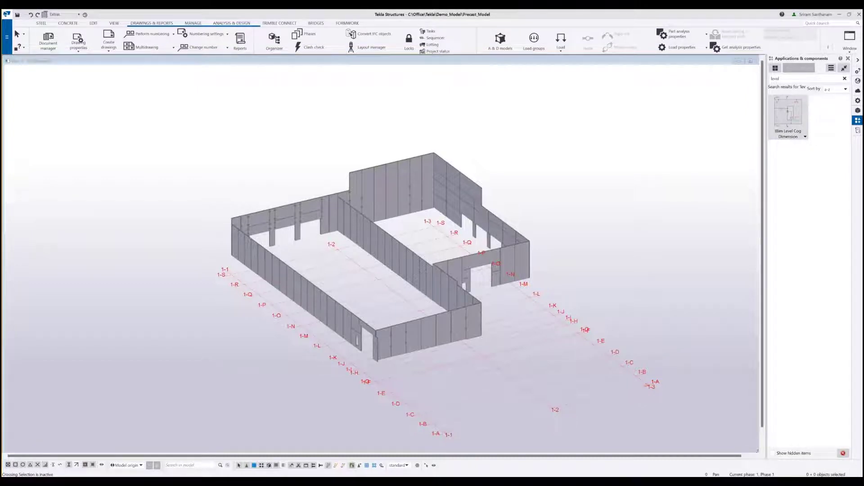
Run the Level COG Dimension update on all four selected cast unit drawings, from PC156 to PC71.
drag(65, 32, 581, 113)
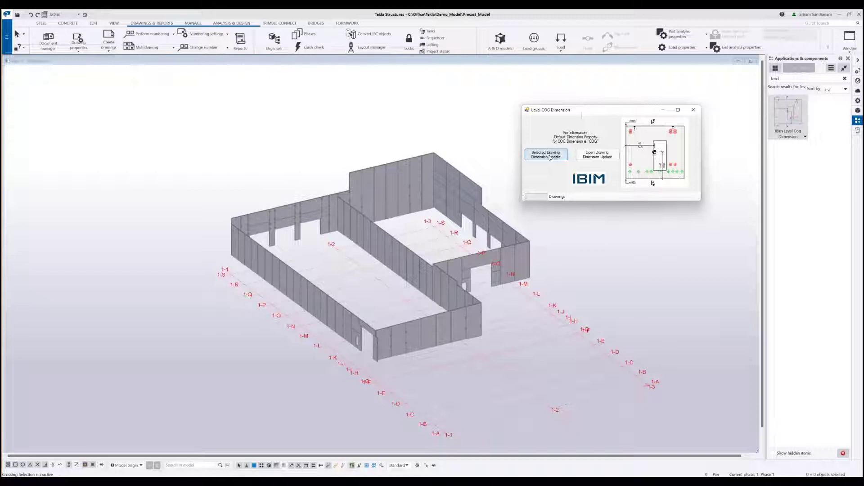
click(610, 159)
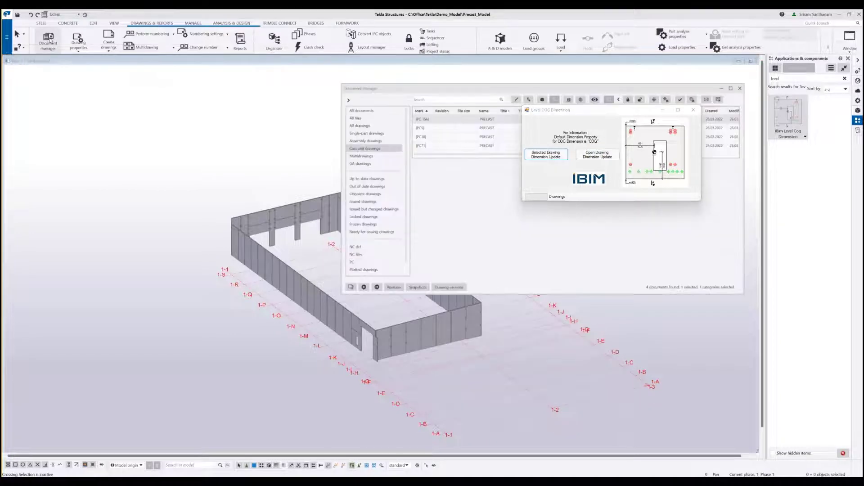
drag(493, 64, 240, 109)
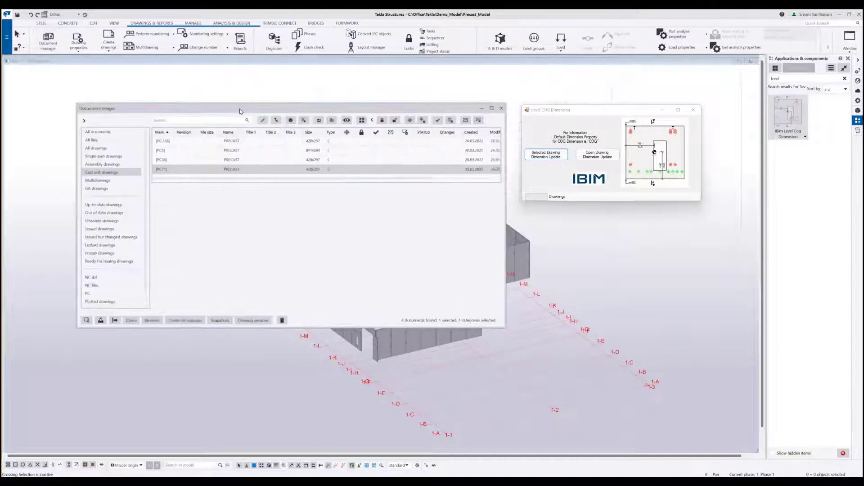
click(243, 141)
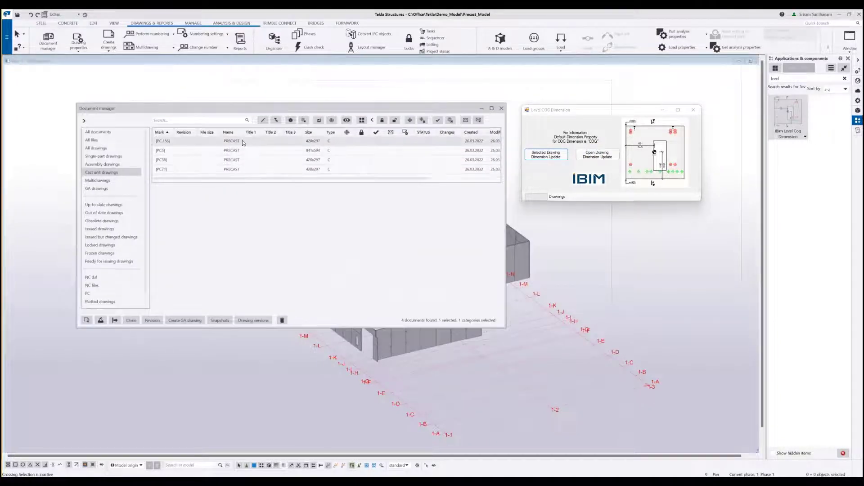
shift+click(236, 171)
click(540, 159)
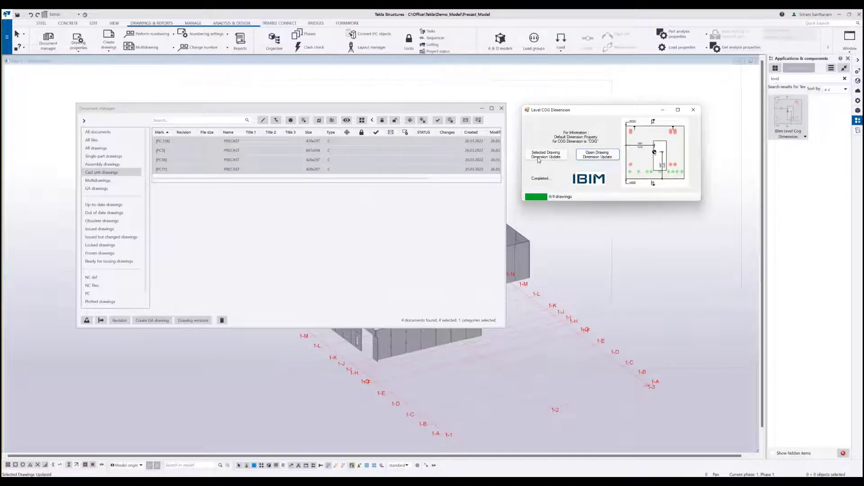
Open drawing PC156 and shift the upper level mark of the Trowel Face view slightly higher above the panel.
double_click(259, 141)
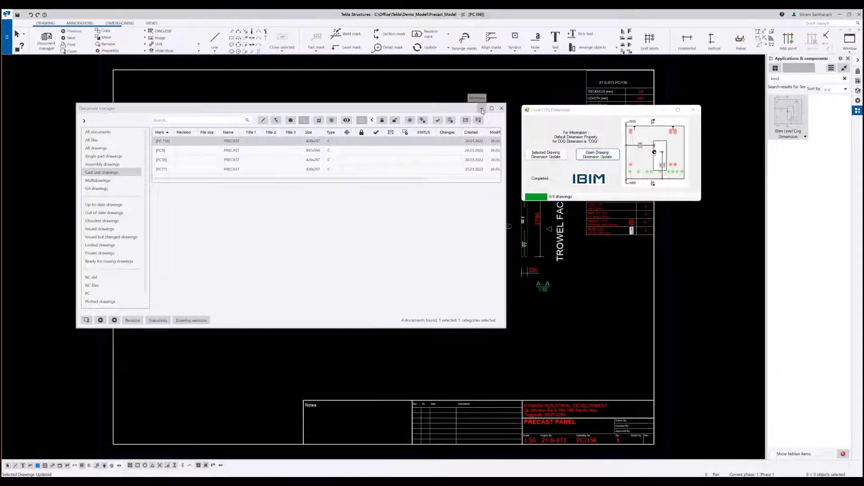
scroll(192, 312, up, 2)
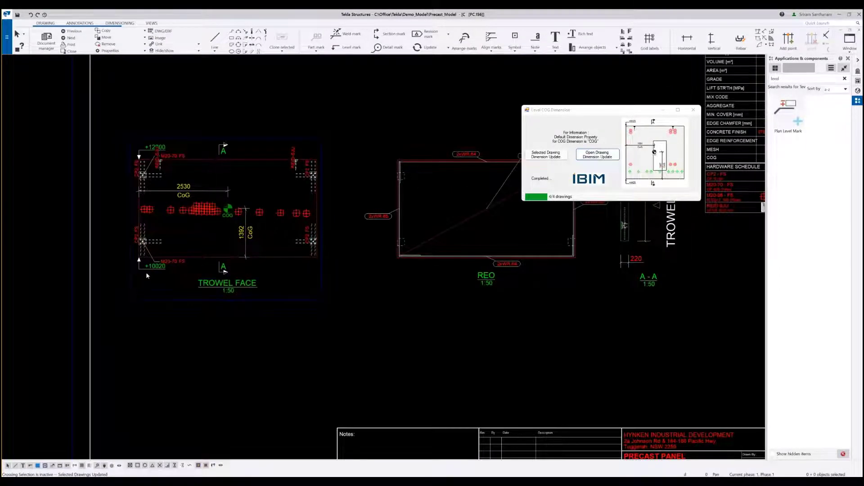
click(147, 148)
drag(147, 148, 148, 141)
Go through drawings PC5, PC38 and PC71 to check the level marks and COG dimensions in their Trowel Face views.
click(72, 38)
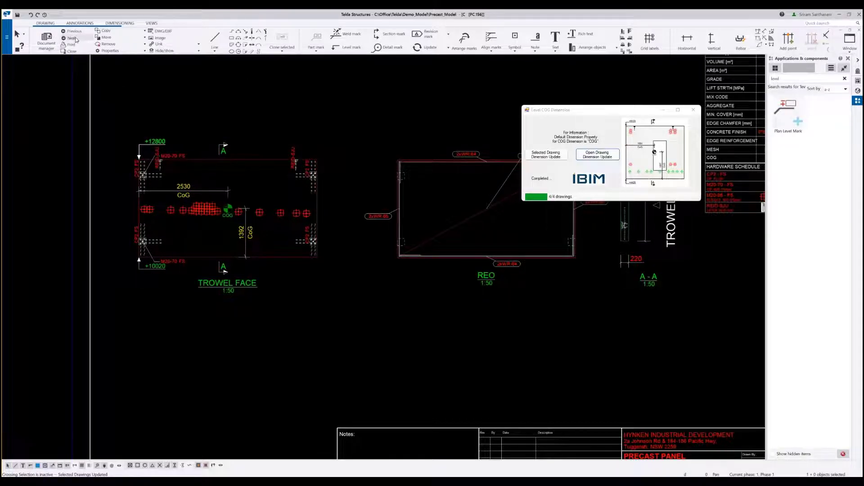
click(263, 94)
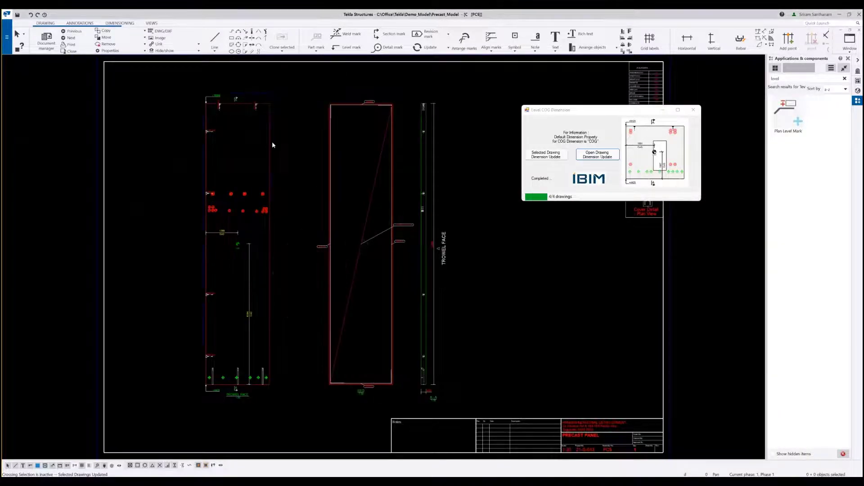
scroll(243, 348, up, 2)
scroll(243, 348, up, 1)
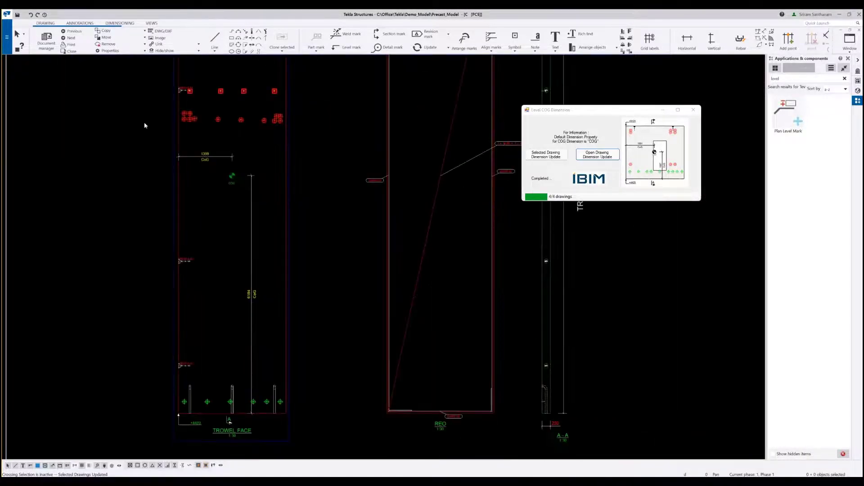
click(70, 38)
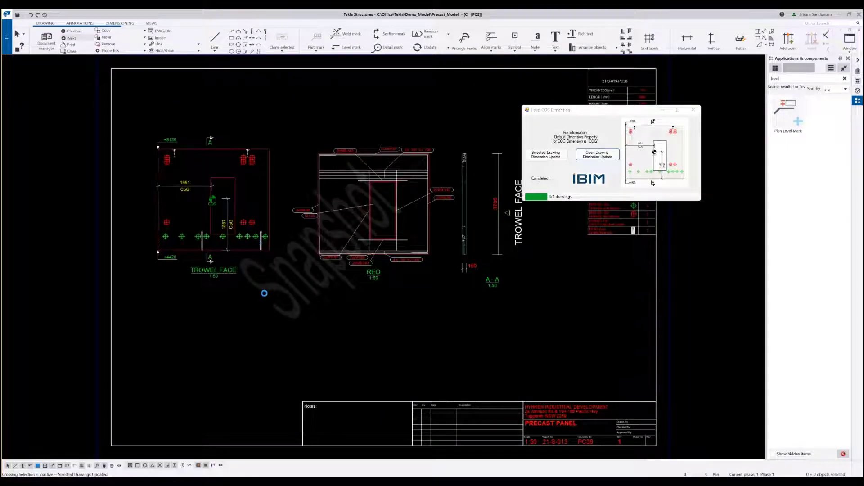
click(70, 38)
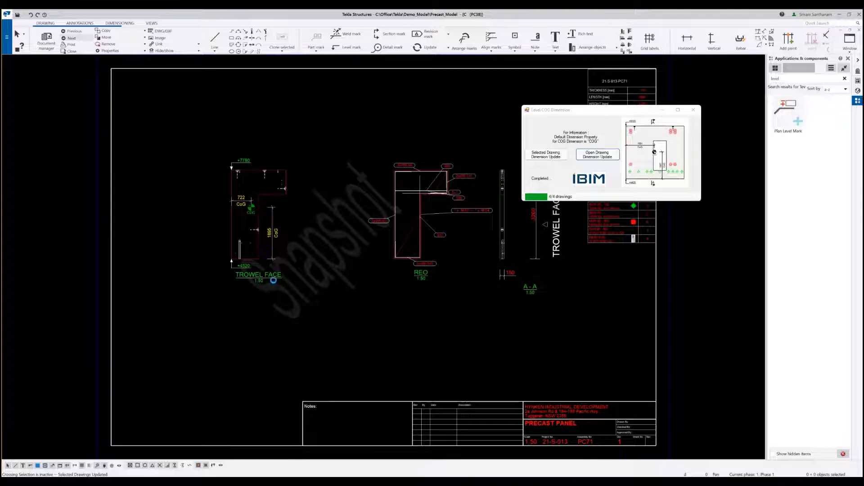
scroll(282, 243, up, 1)
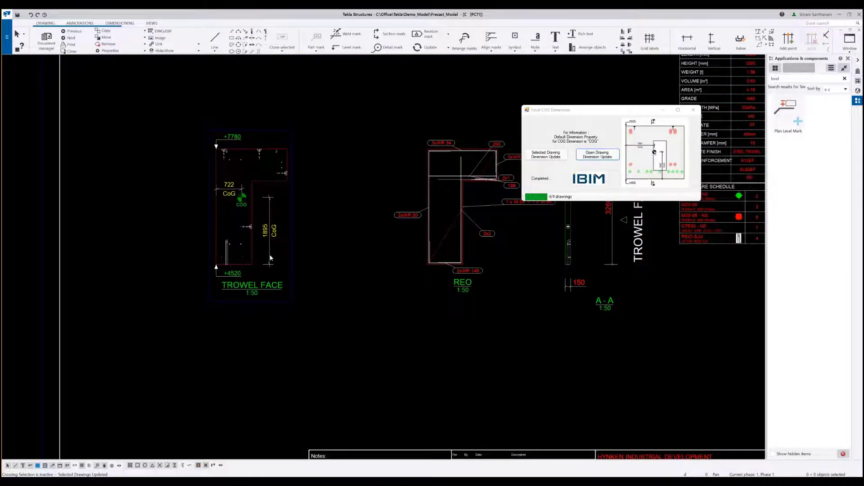
Add COG dimensions manually to the PC71 Trowel Face view and move the original horizontal COG dimension higher inside the panel.
click(120, 24)
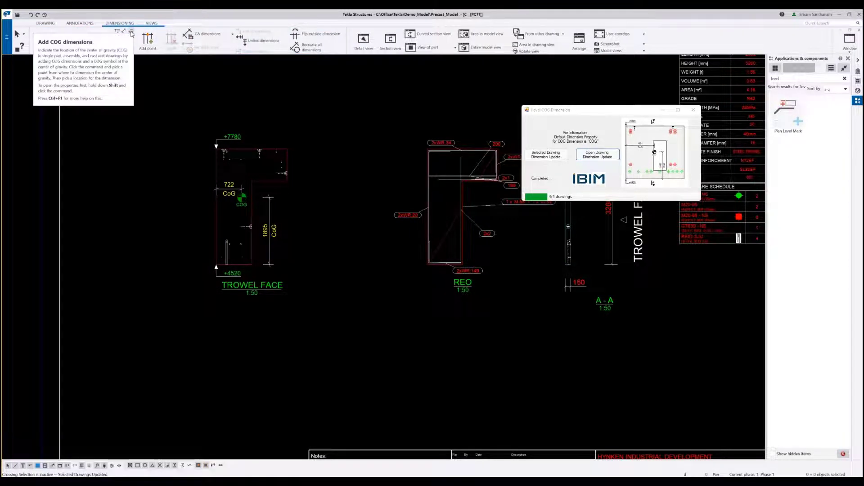
click(132, 34)
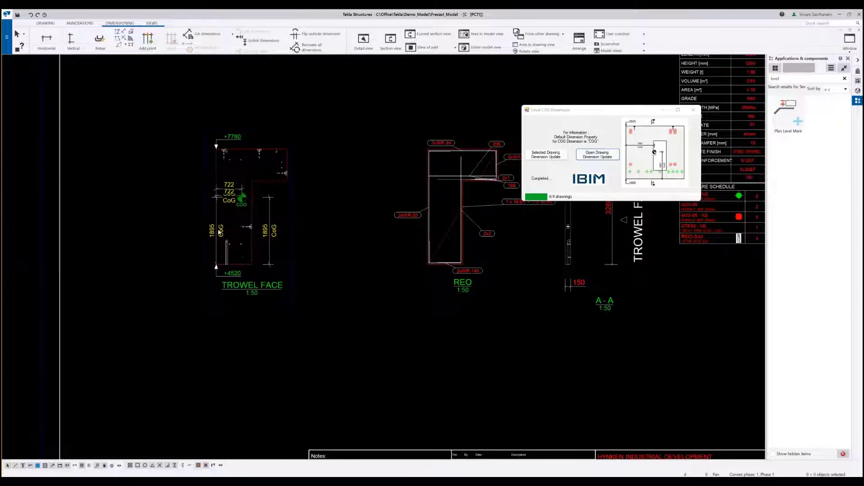
click(226, 191)
drag(227, 190, 223, 170)
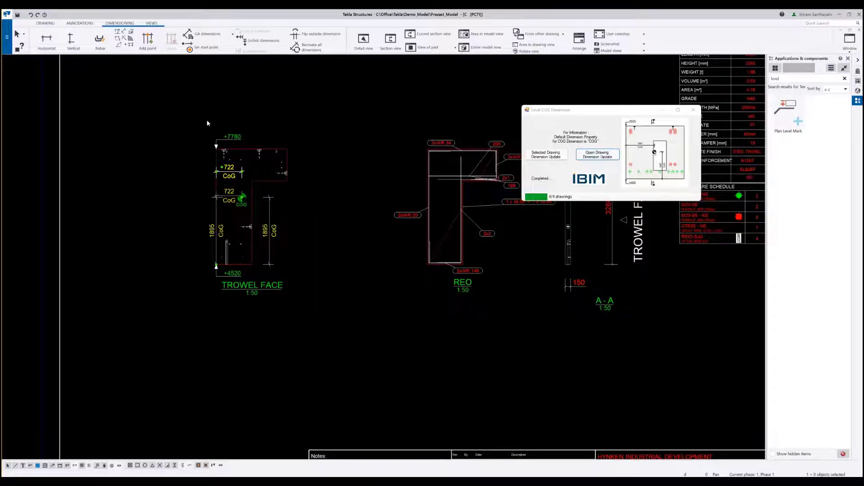
Delete all level marks and COG dimensions from the PC71 Trowel Face view and regenerate them with the open drawing dimension update.
drag(207, 120, 293, 283)
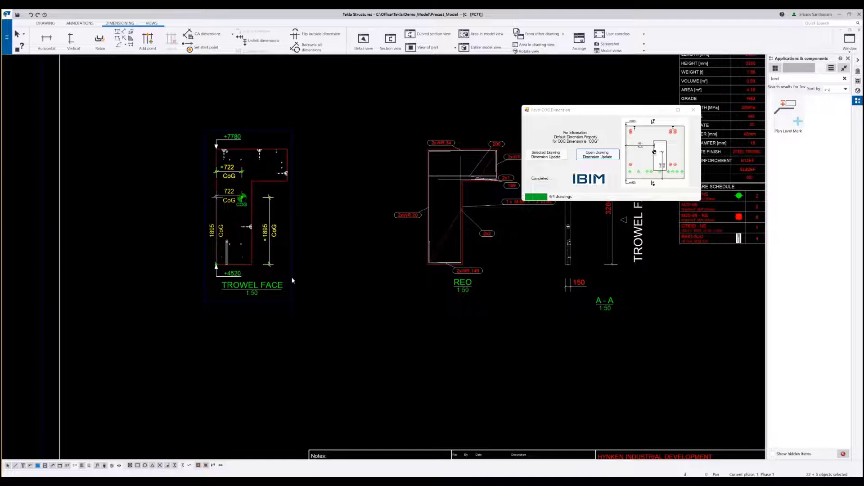
key(Delete)
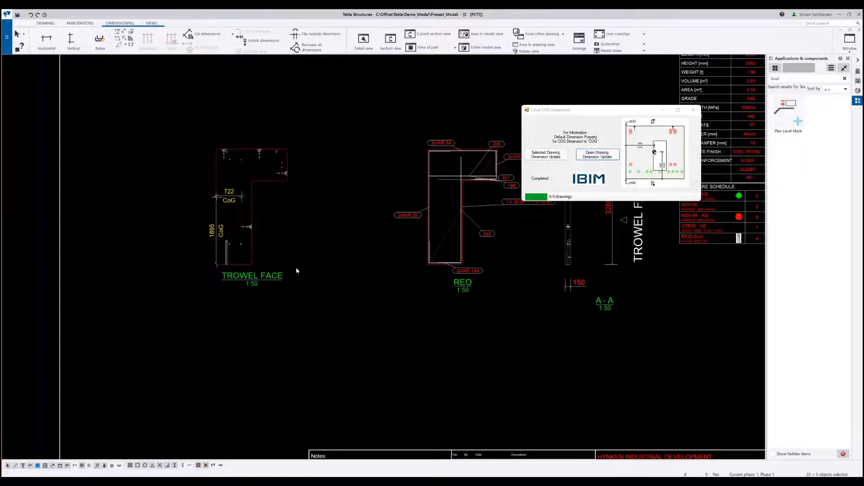
click(231, 202)
click(186, 183)
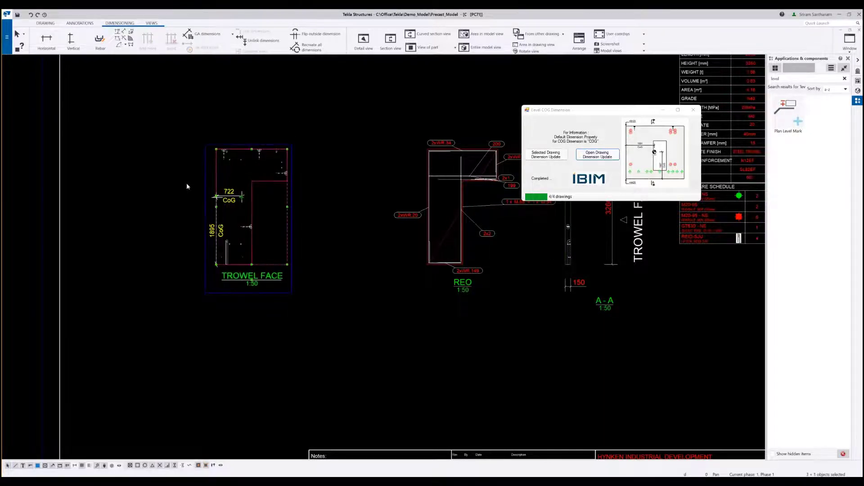
click(232, 198)
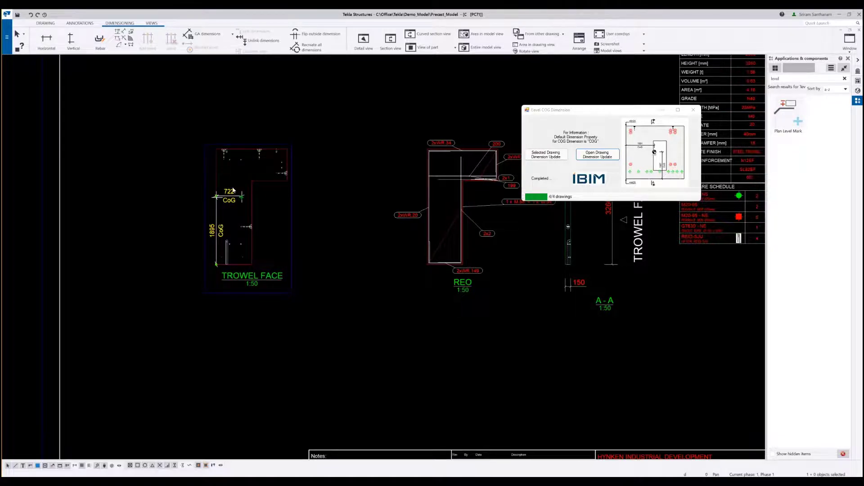
key(Delete)
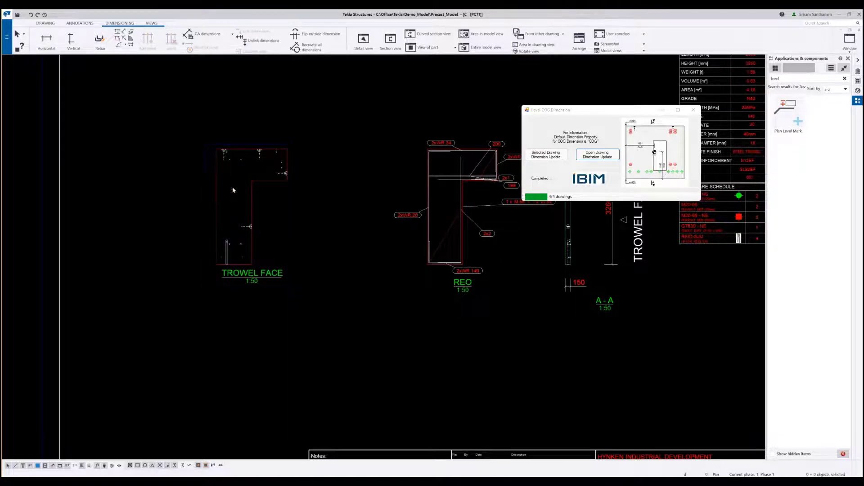
click(602, 157)
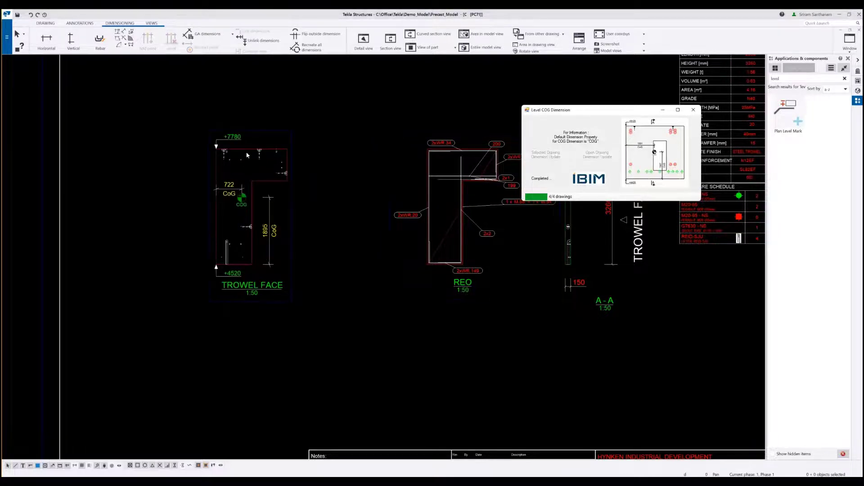